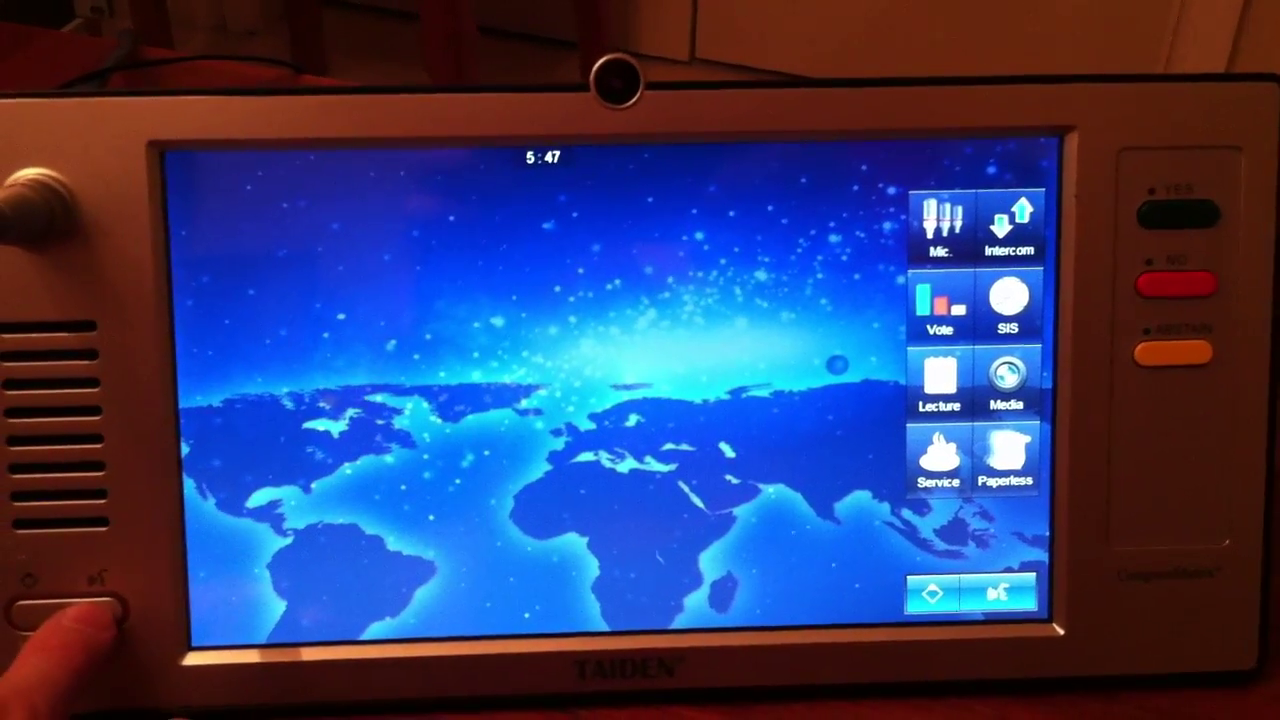
Switch on the microphone, then browse the multimedia files and video on demand.
{"action": "left_click", "coordinate": [88, 605]}
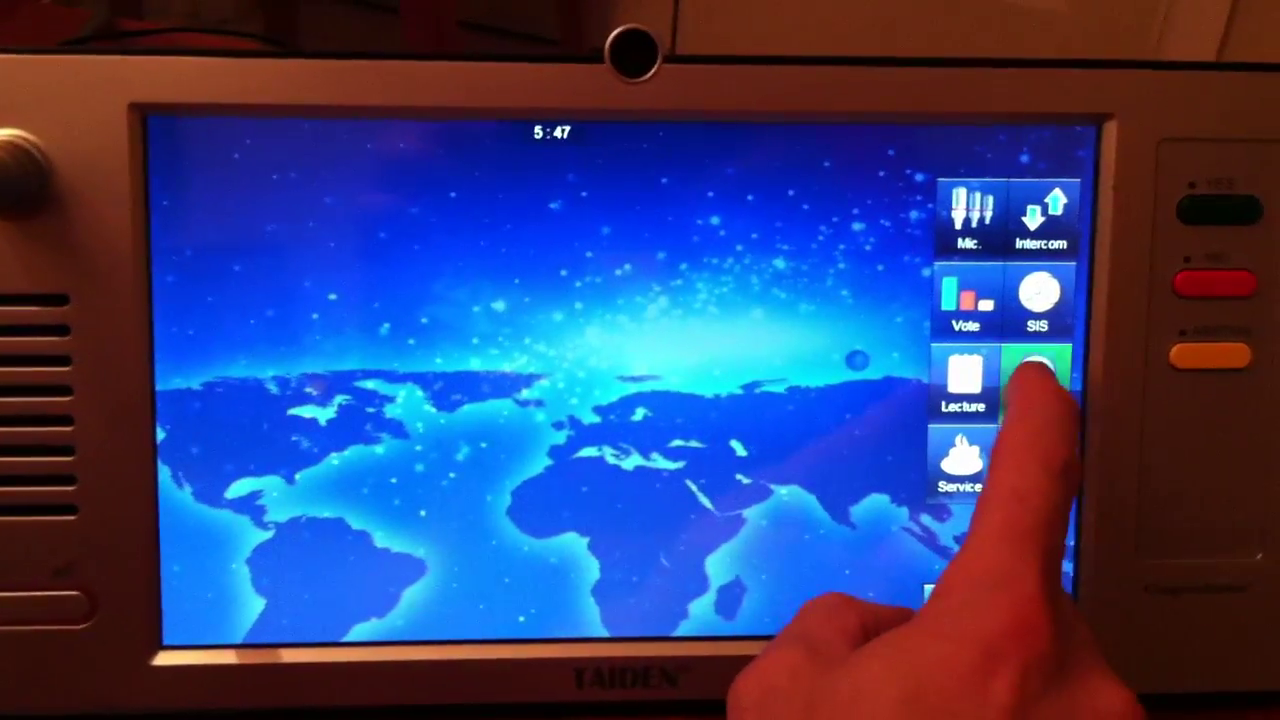
{"action": "left_click", "coordinate": [1055, 375]}
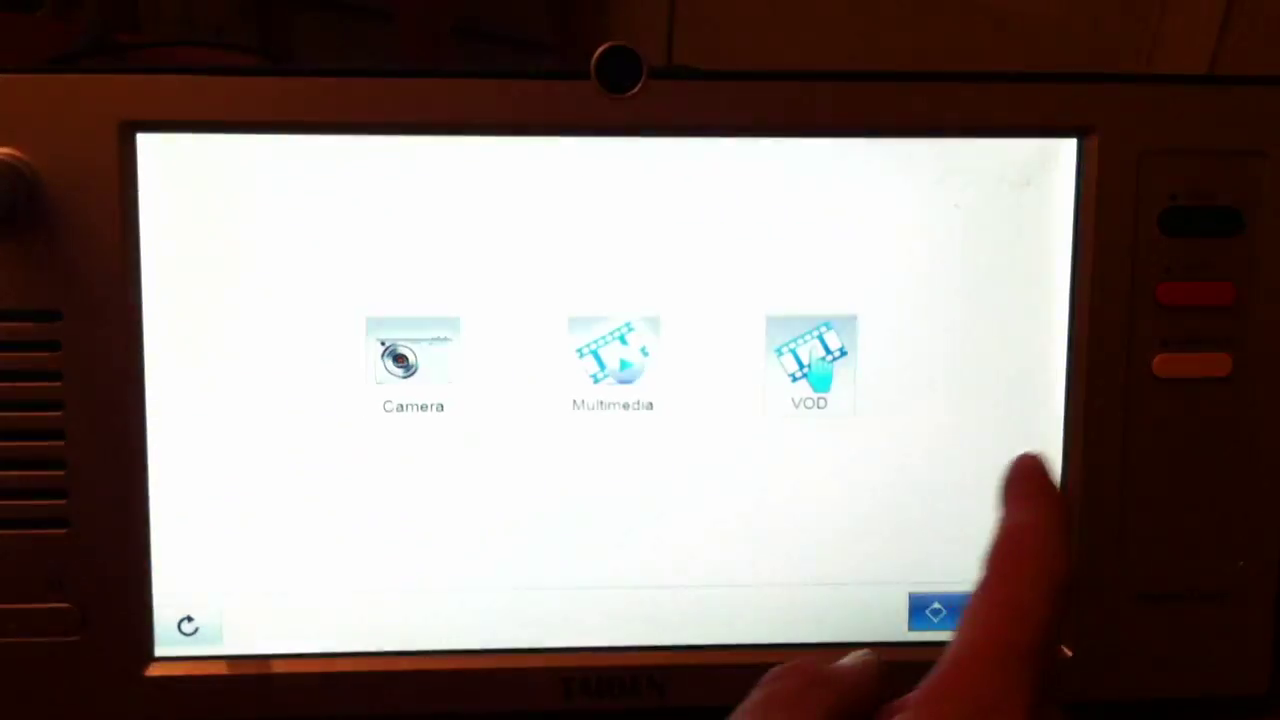
{"action": "left_click", "coordinate": [600, 375]}
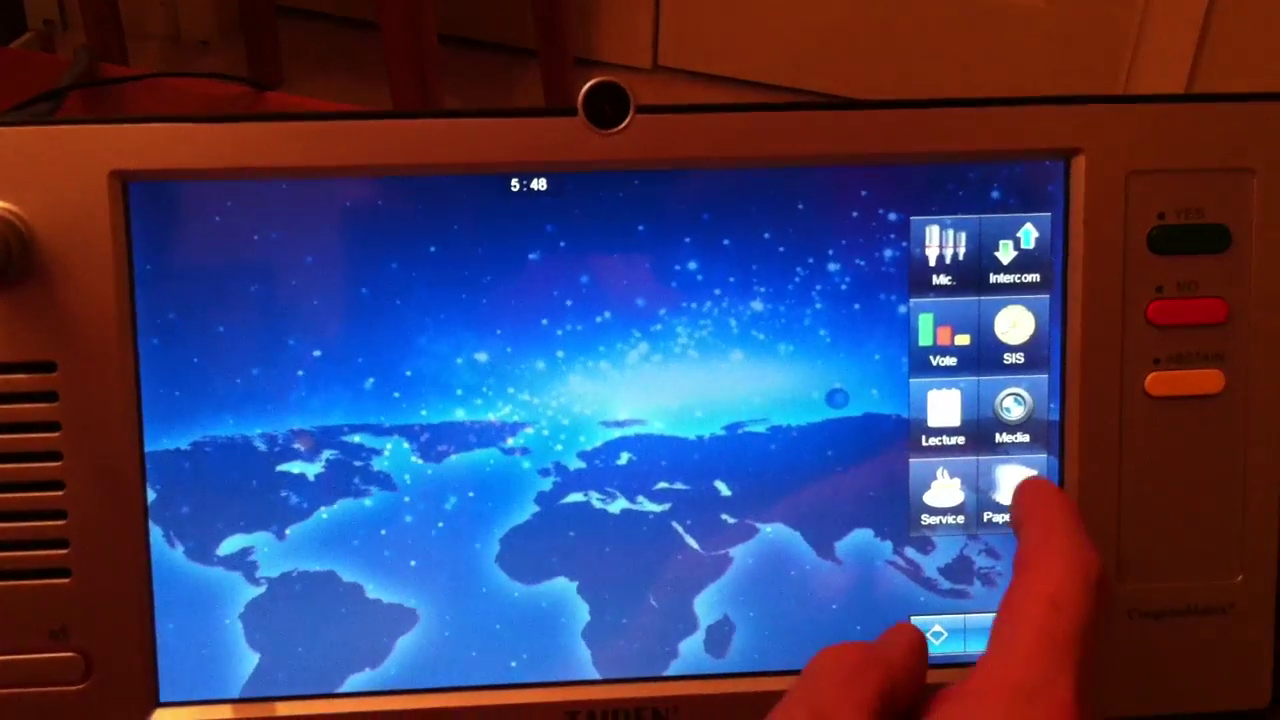
{"action": "left_click", "coordinate": [1033, 440]}
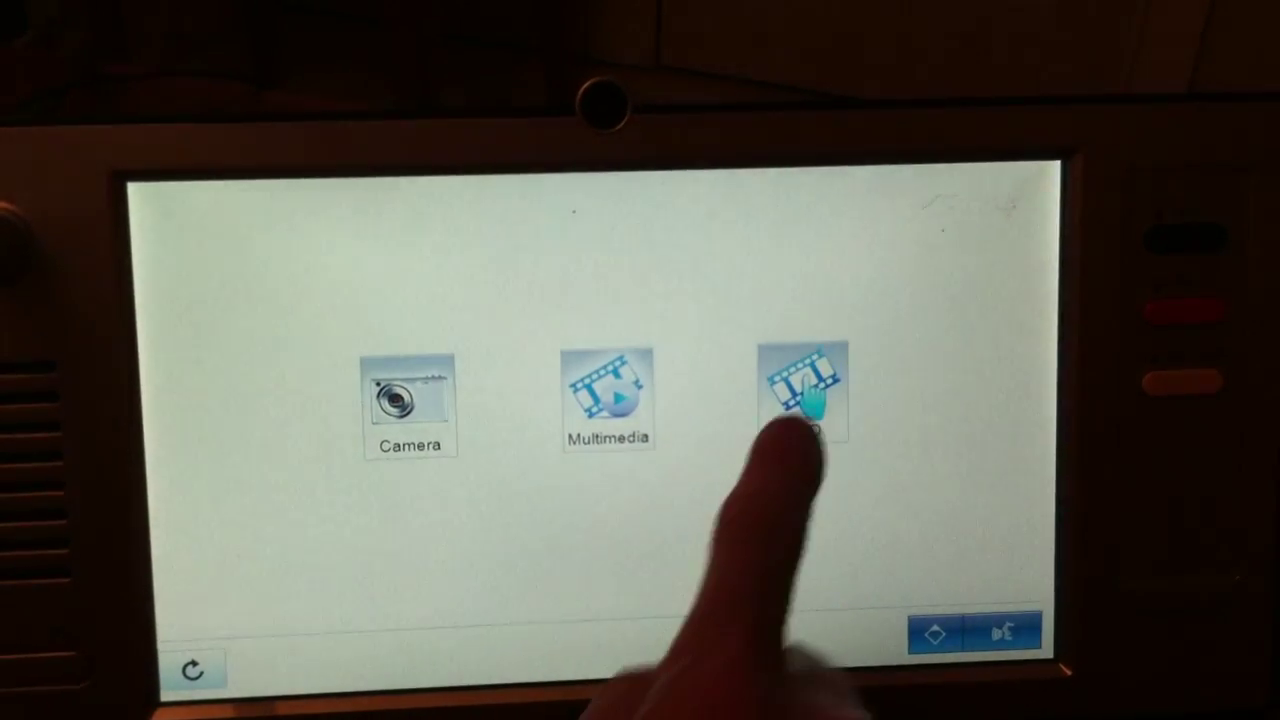
{"action": "left_click", "coordinate": [805, 395]}
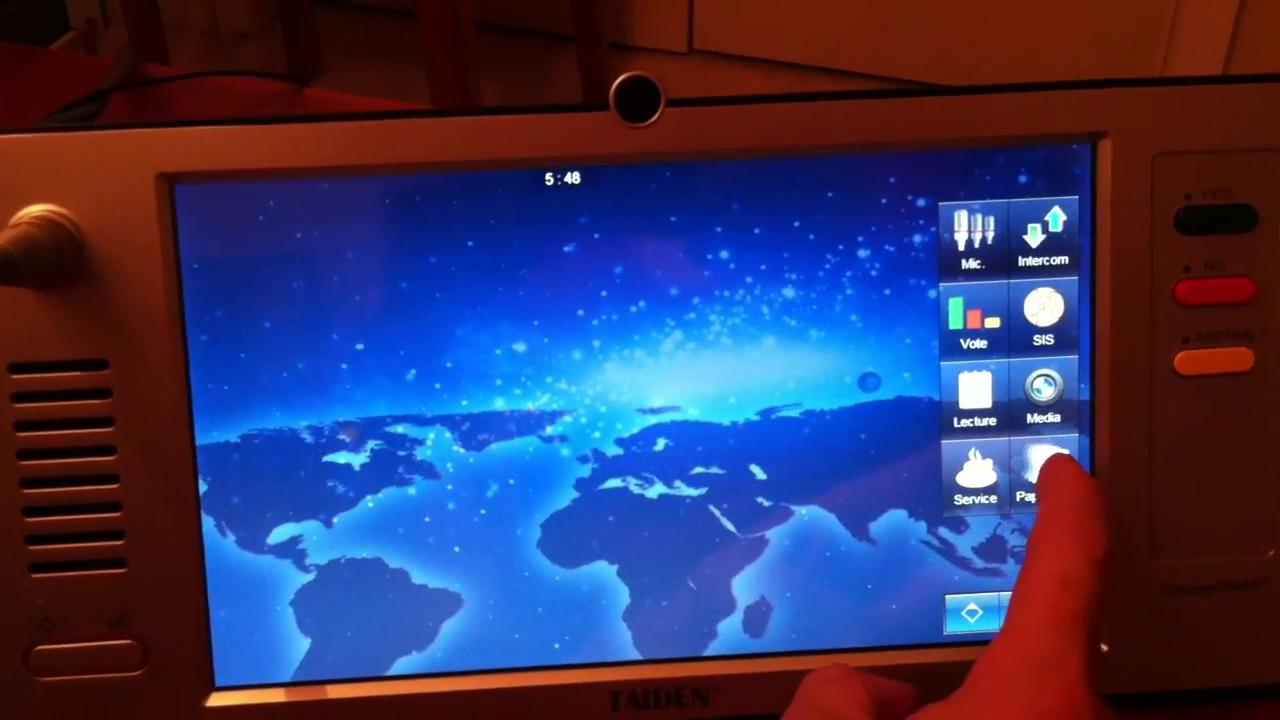
Show the paperless server and local file lists and start sharing this unit's desktop.
{"action": "left_click", "coordinate": [1048, 480]}
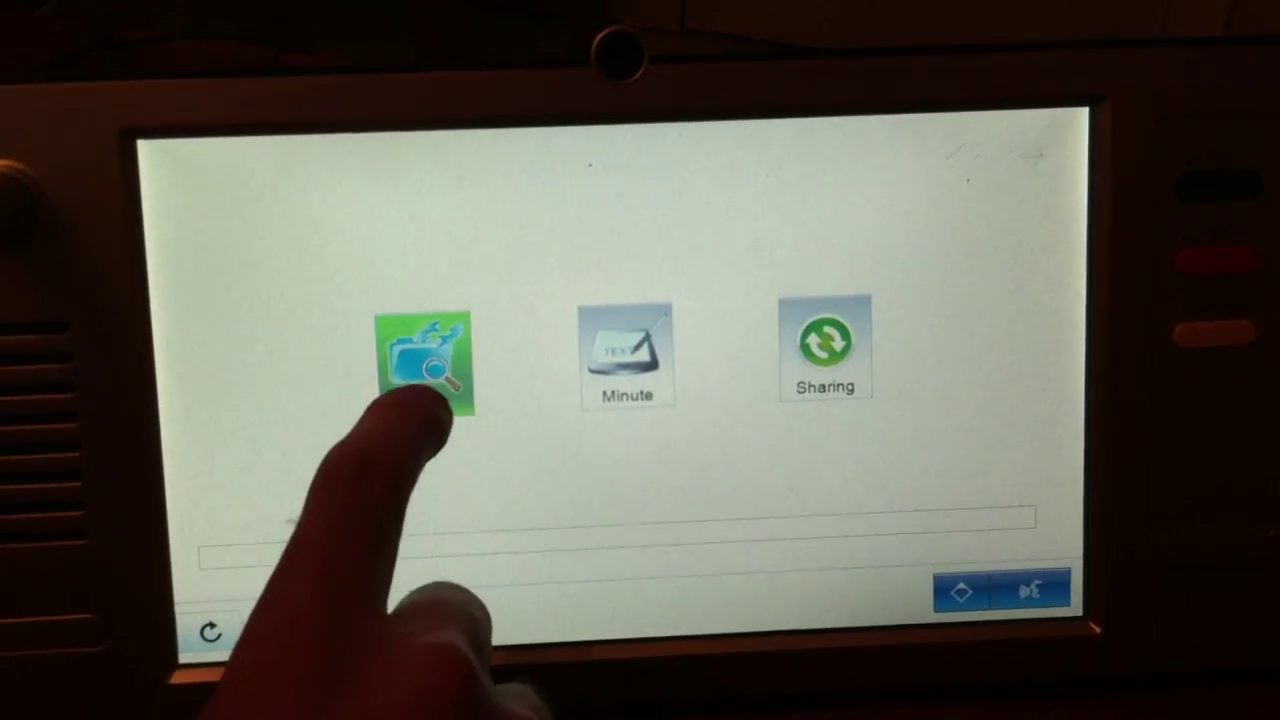
{"action": "left_click", "coordinate": [430, 410]}
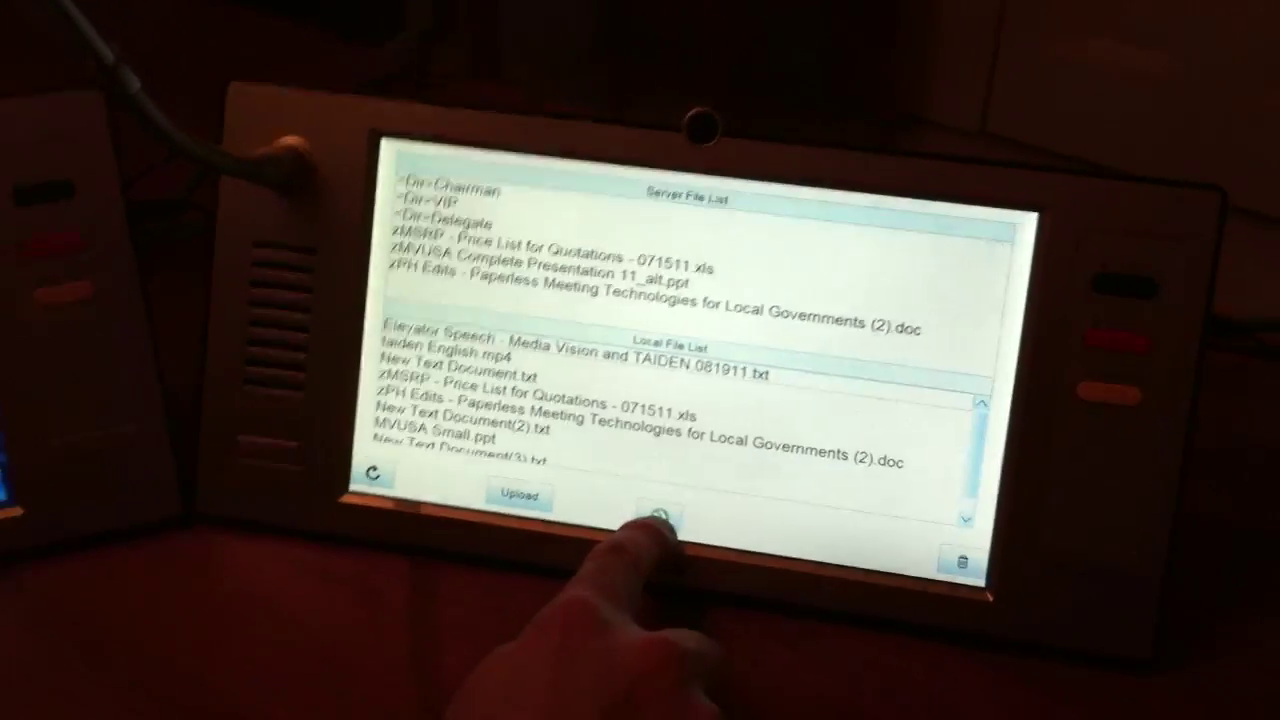
{"action": "left_click", "coordinate": [680, 485]}
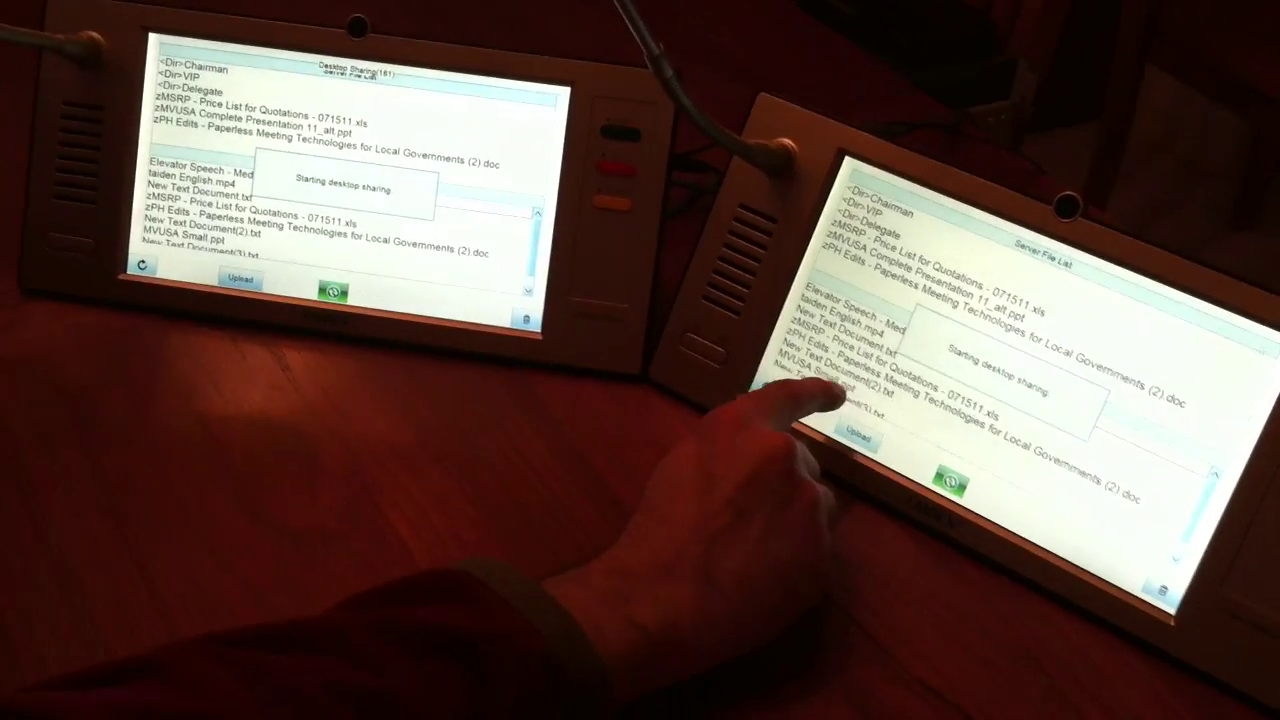
Present MVUSA Small.ppt through 'Opening New Doors' to 'What is Push-to-Talk', then close it.
{"action": "left_click", "coordinate": [790, 380]}
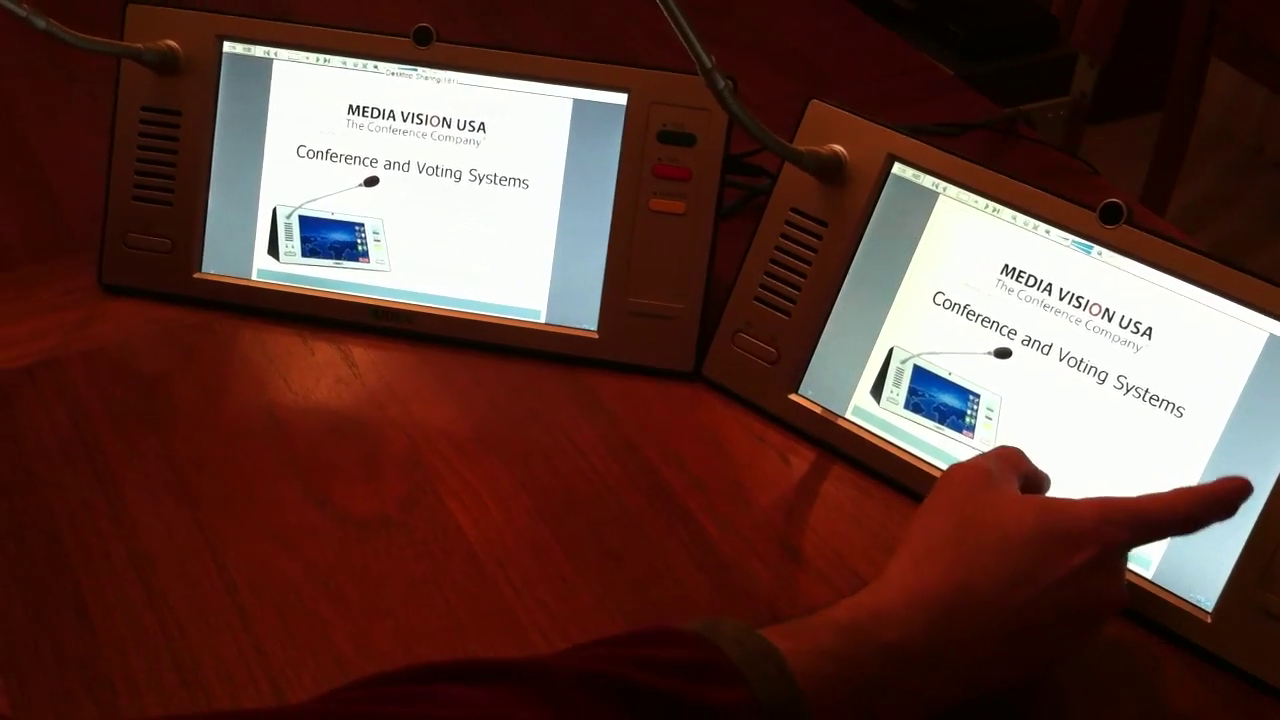
{"action": "left_click", "coordinate": [1010, 465]}
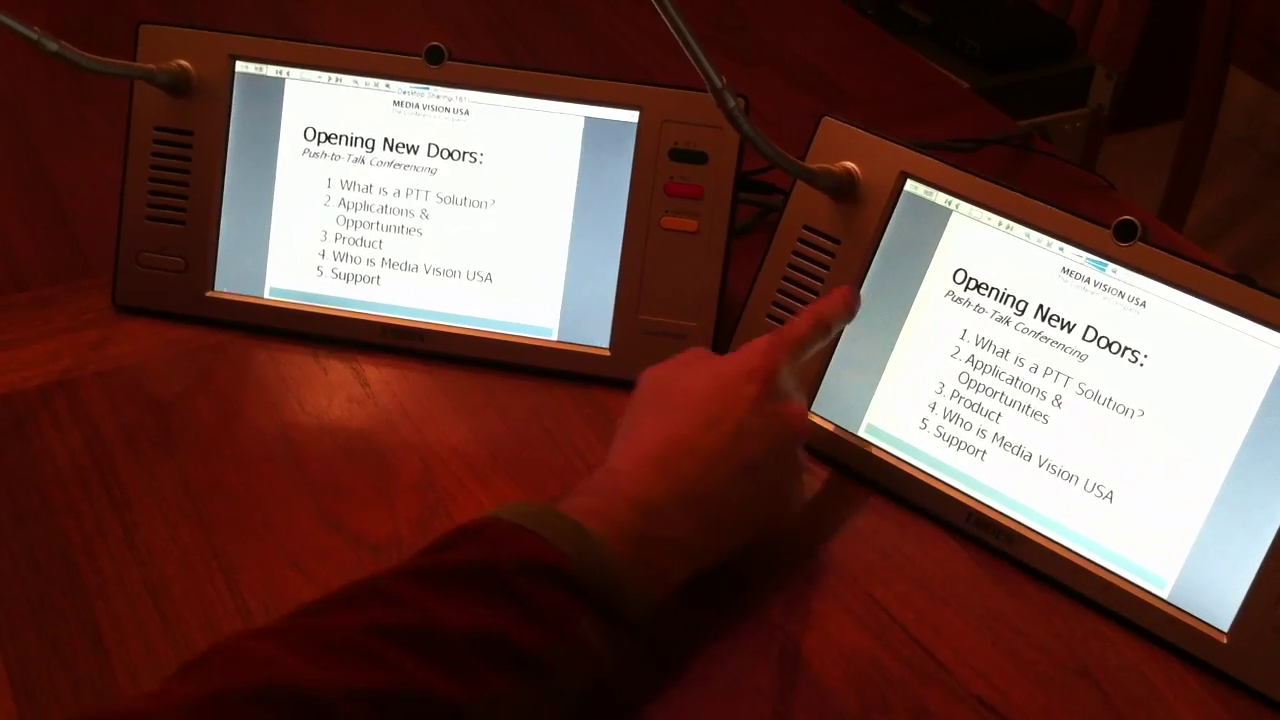
{"action": "left_click", "coordinate": [840, 300]}
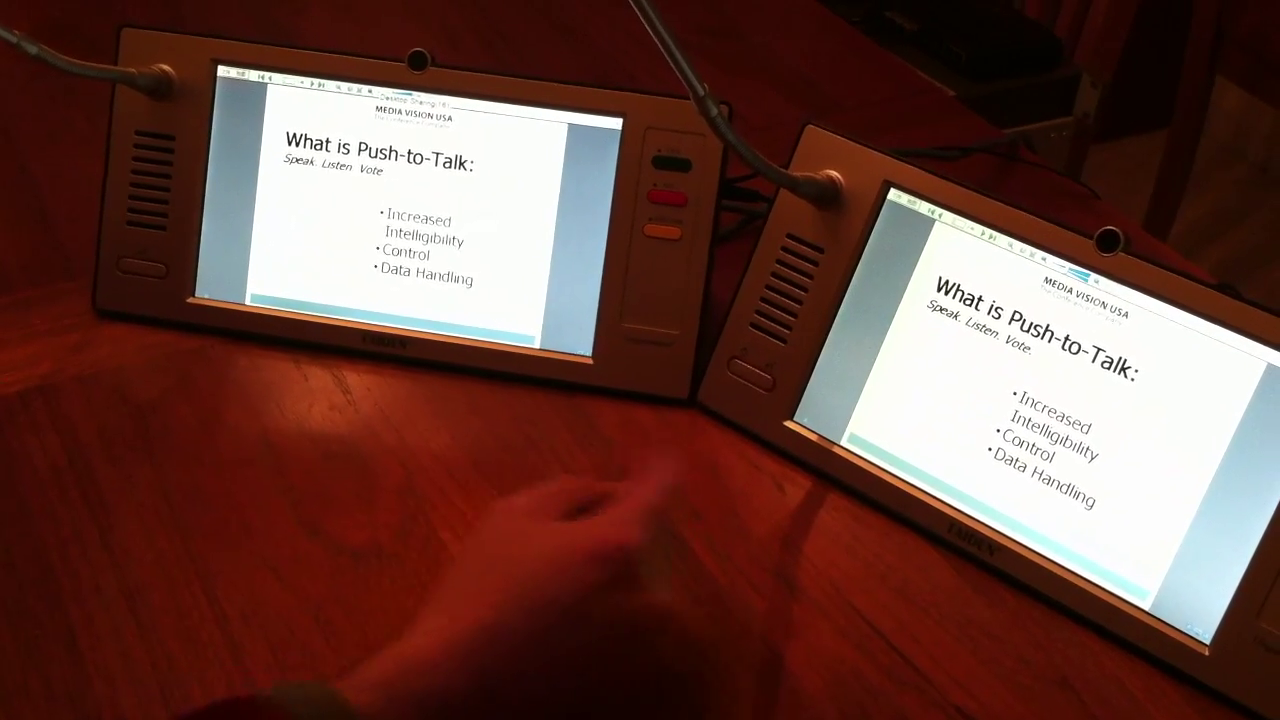
{"action": "left_click", "coordinate": [1250, 420]}
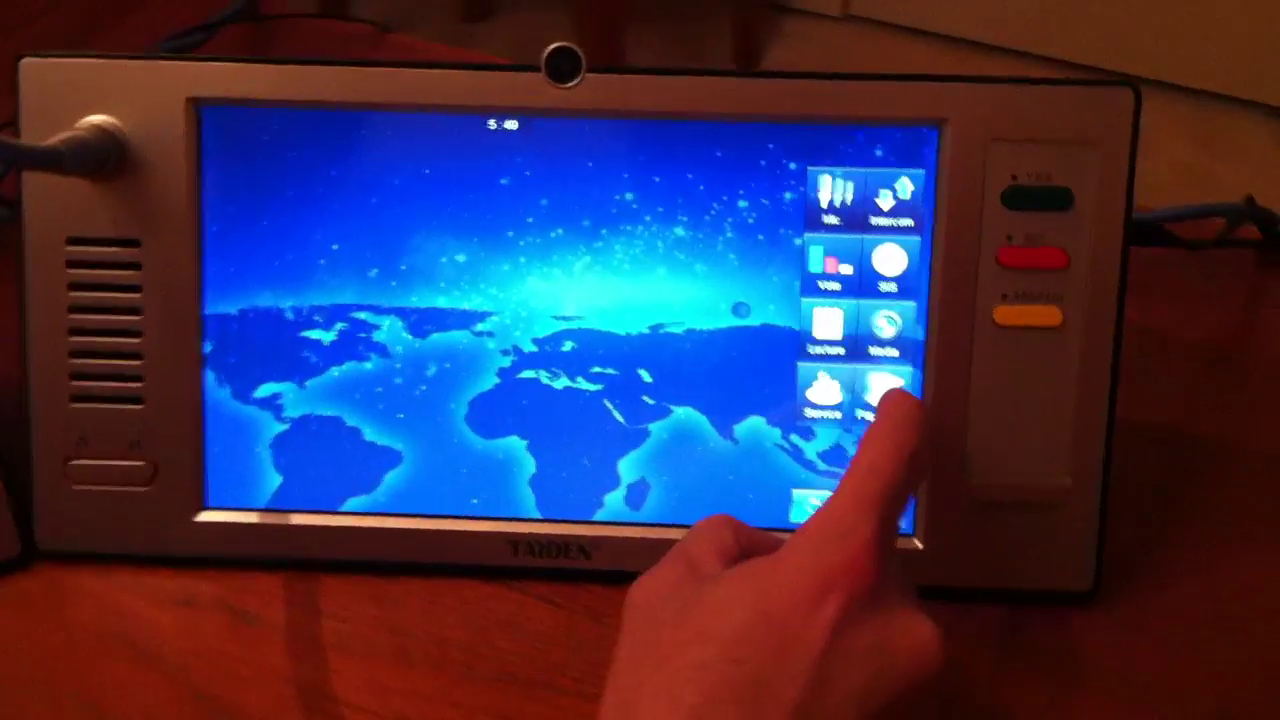
Open the Elevator Speech note from the Paperless minutes list and edit its text.
{"action": "left_click", "coordinate": [893, 398]}
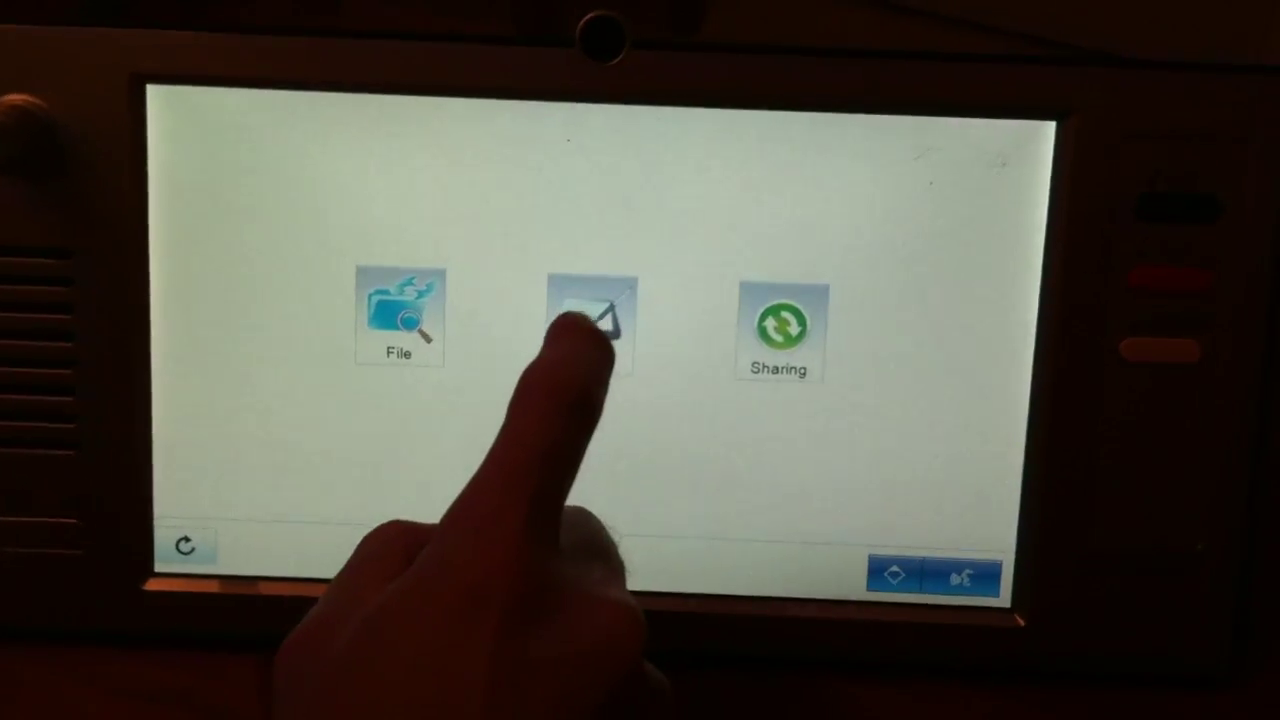
{"action": "left_click", "coordinate": [592, 318]}
{"action": "left_click", "coordinate": [530, 162]}
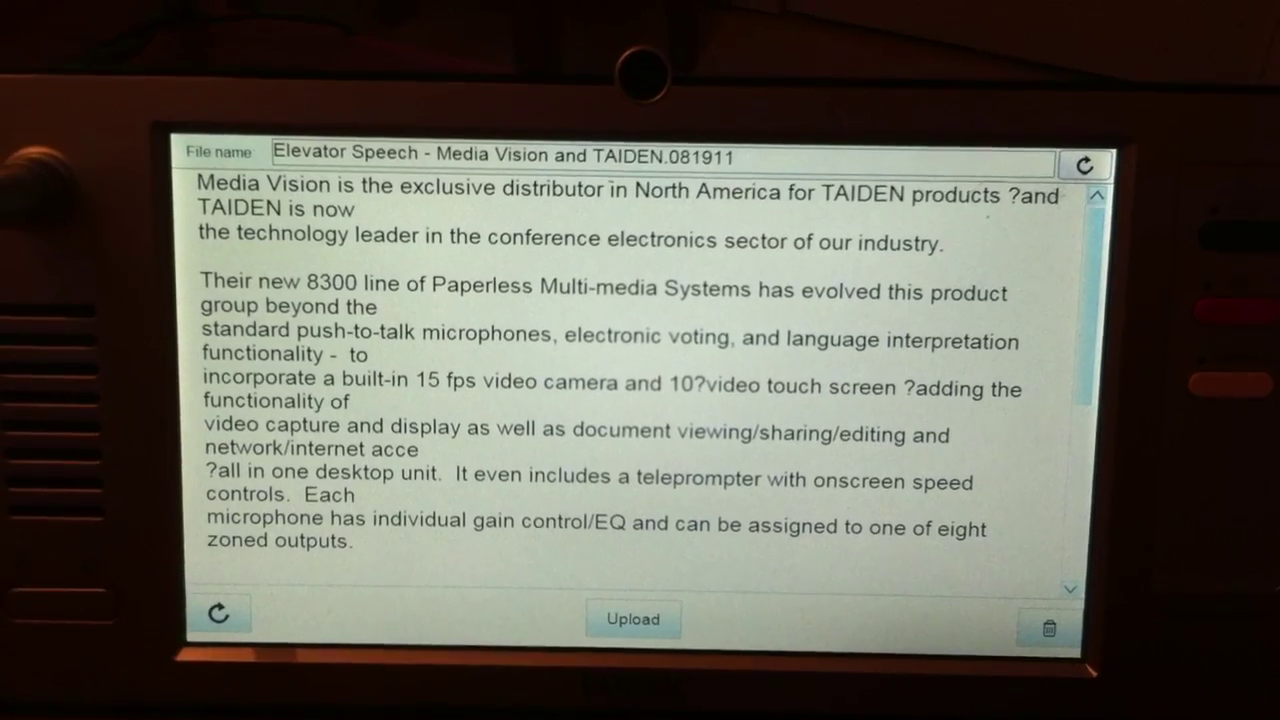
{"action": "left_click", "coordinate": [470, 450]}
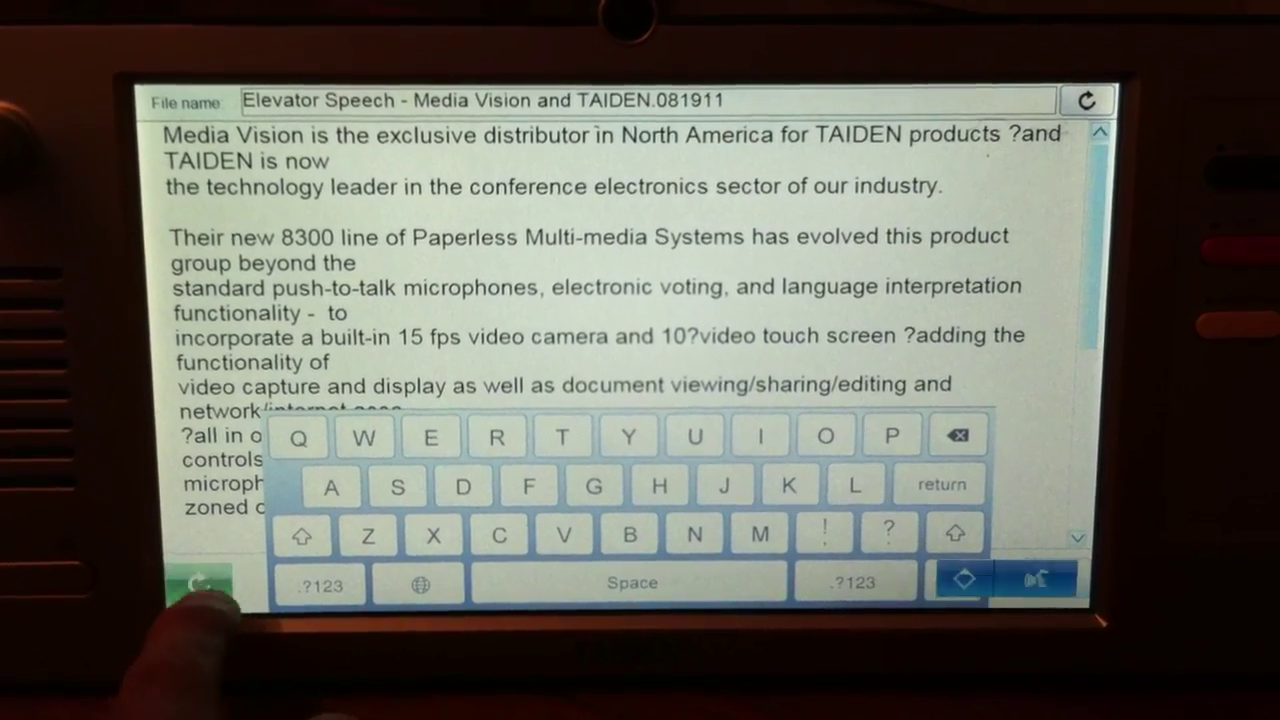
{"action": "left_click", "coordinate": [200, 585]}
Run the Elevator Speech guided teleprompter read-along, then return to its settings (font 36, 100 ms).
{"action": "left_click", "coordinate": [975, 350]}
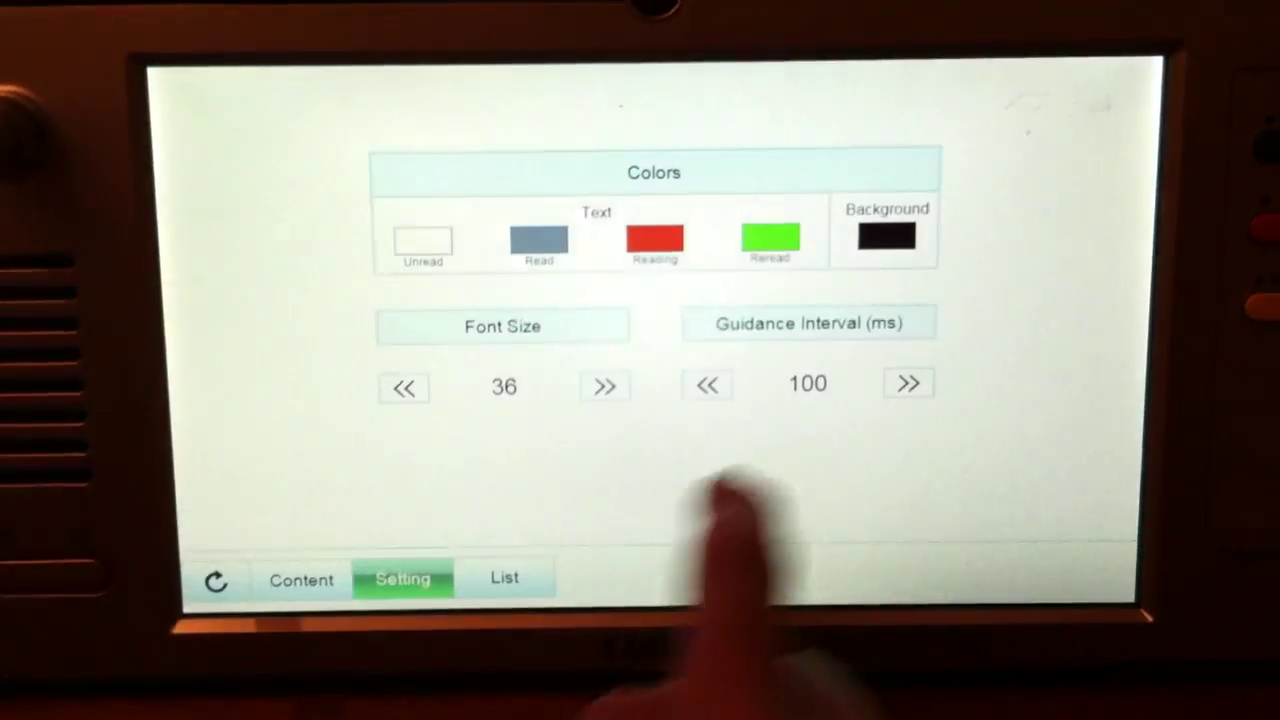
{"action": "left_click", "coordinate": [504, 578]}
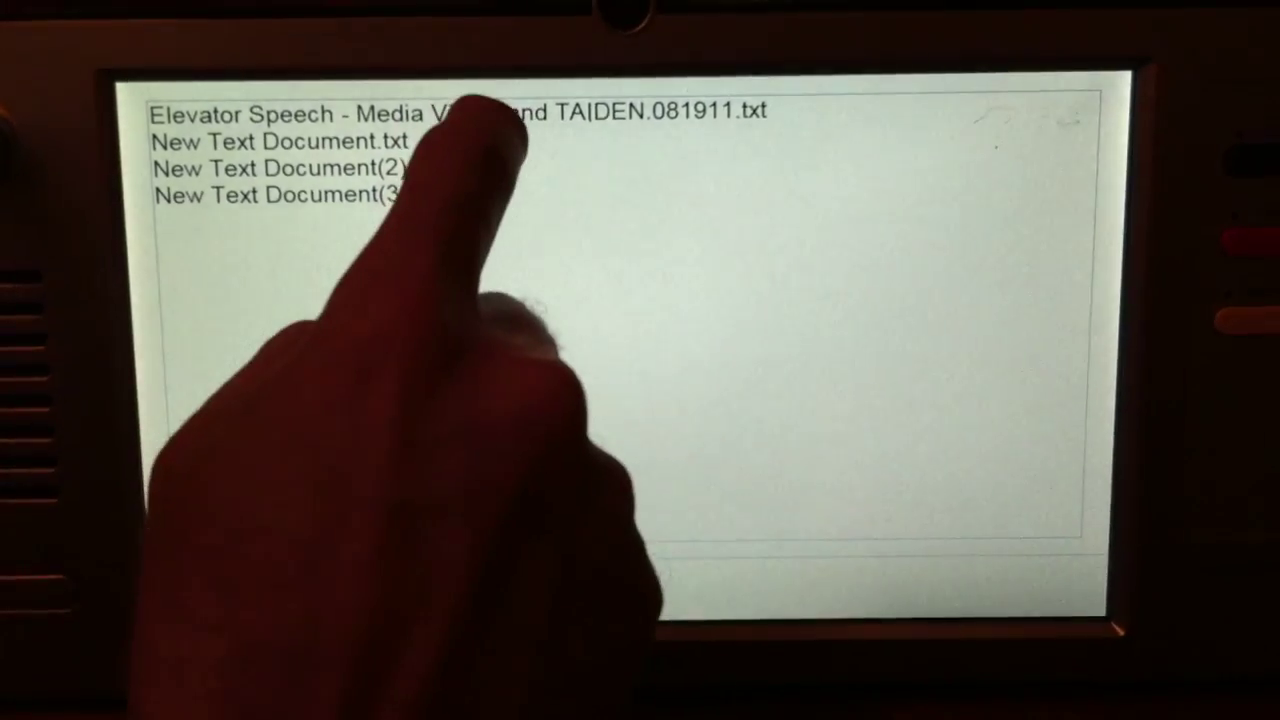
{"action": "left_click", "coordinate": [490, 112]}
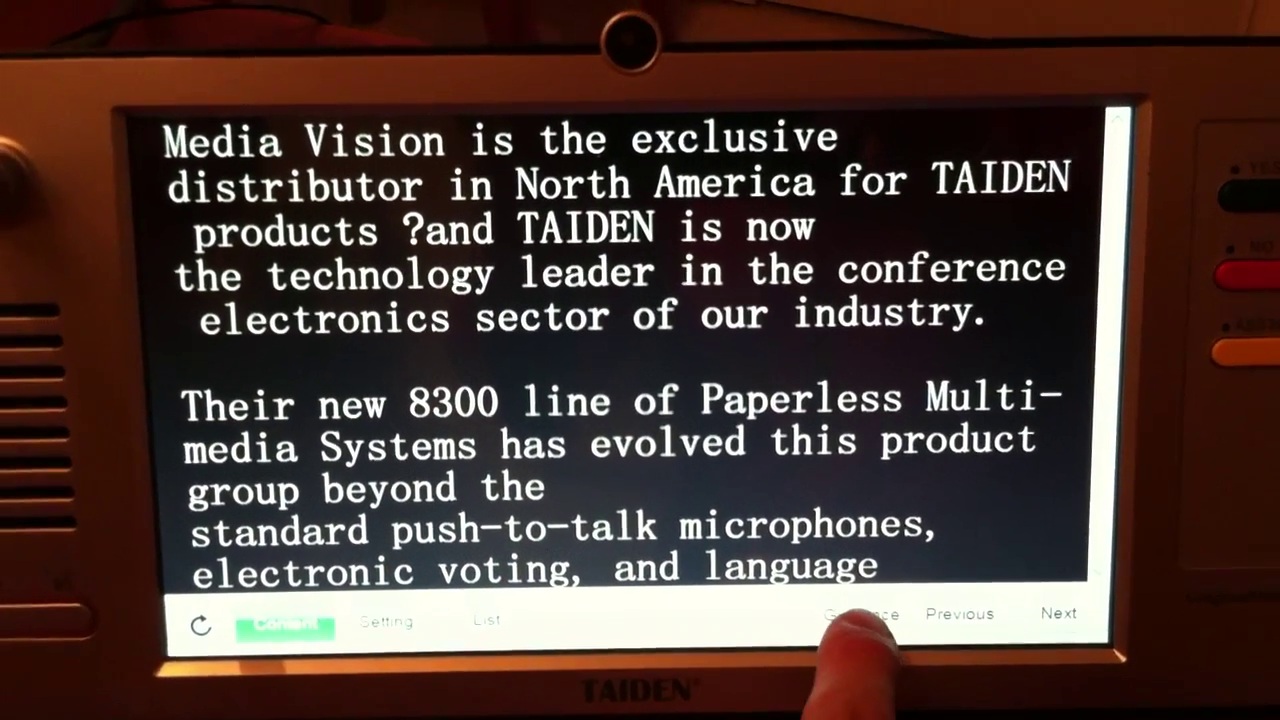
{"action": "left_click", "coordinate": [855, 604]}
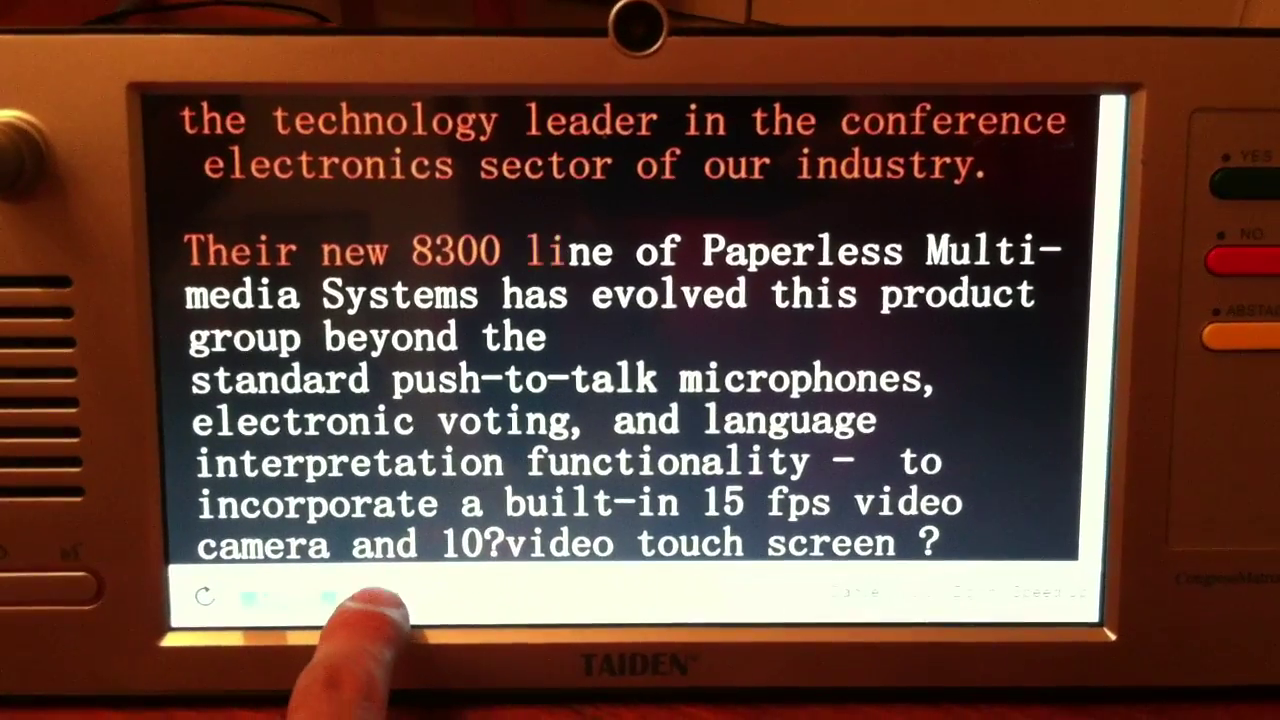
{"action": "left_click", "coordinate": [392, 600]}
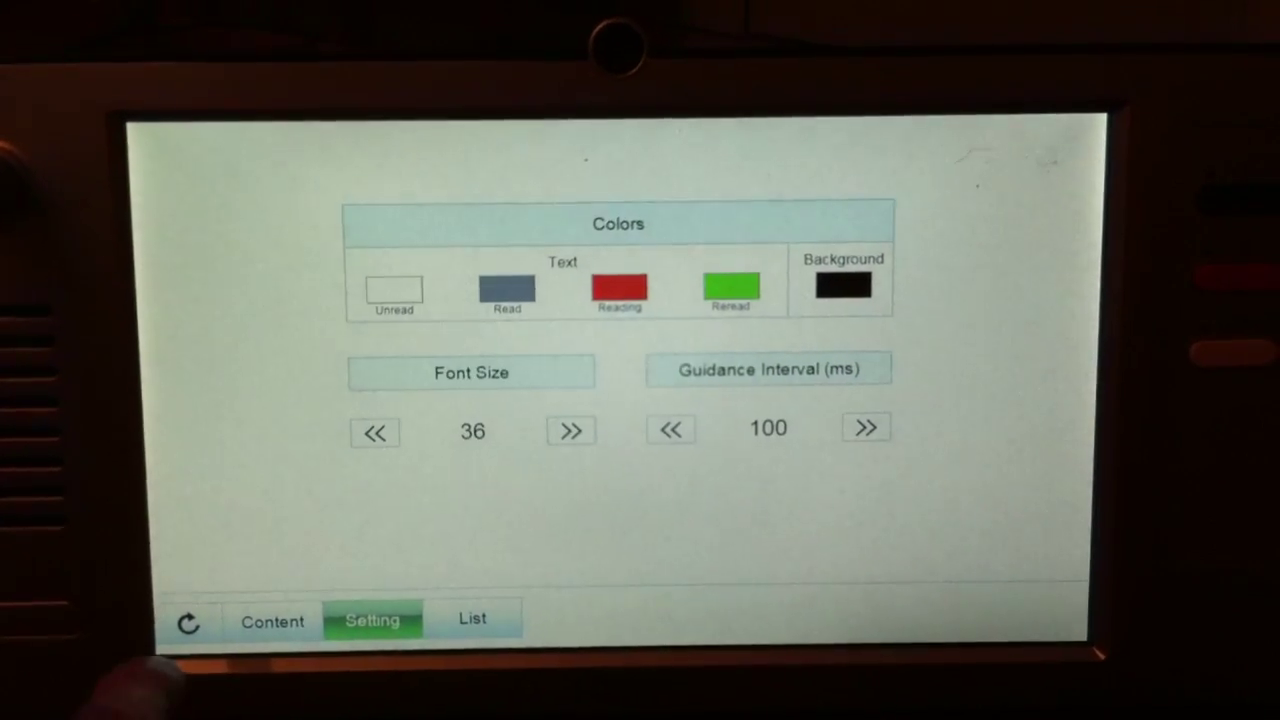
Leave the teleprompter settings page for the home screen.
{"action": "left_click", "coordinate": [192, 622]}
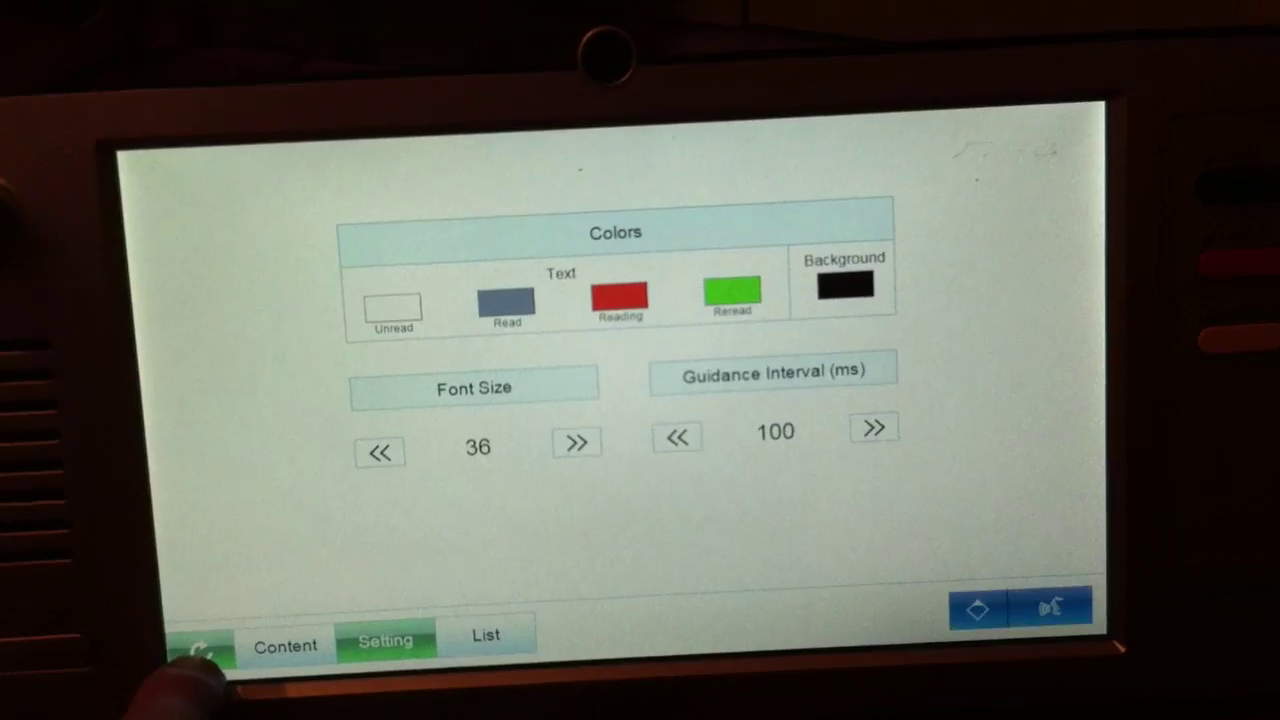